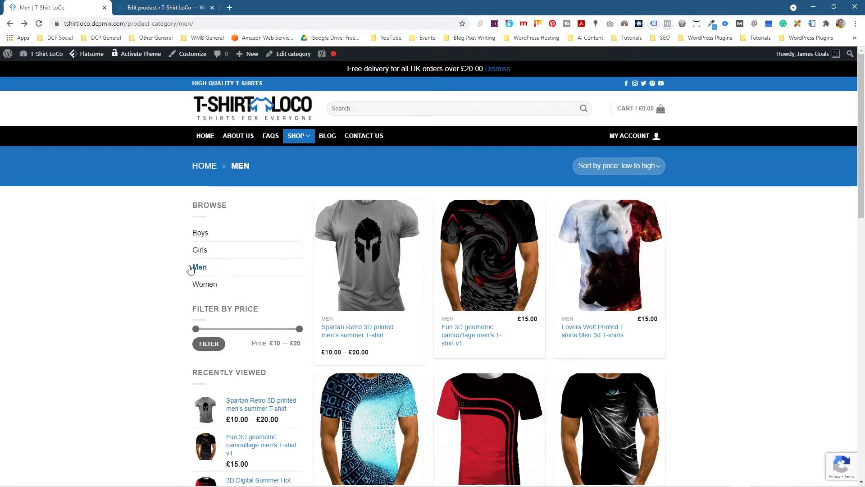
Browse the Men category page, then switch to the tab editing the Spartan Retro 3D T-shirt
{"action": "scroll", "coordinate": [142, 259], "scroll_direction": "down", "scroll_amount": 7}
{"action": "scroll", "coordinate": [143, 259], "scroll_direction": "up", "scroll_amount": 7}
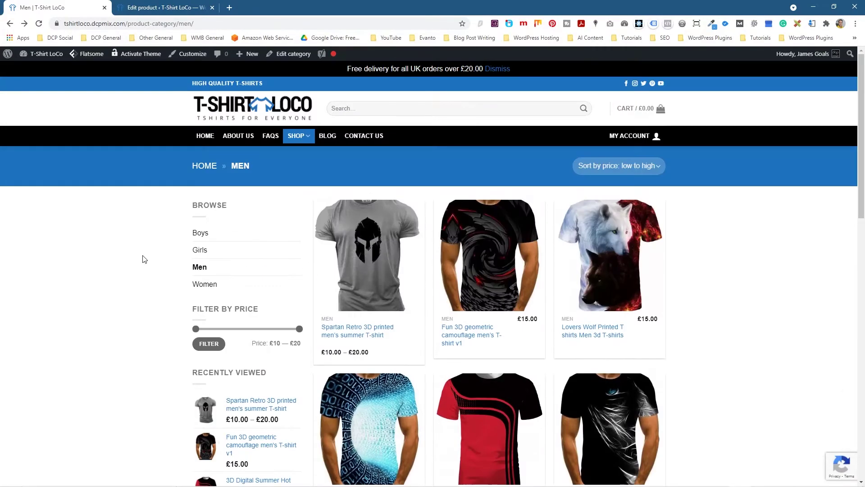
{"action": "scroll", "coordinate": [156, 289], "scroll_direction": "down", "scroll_amount": 15}
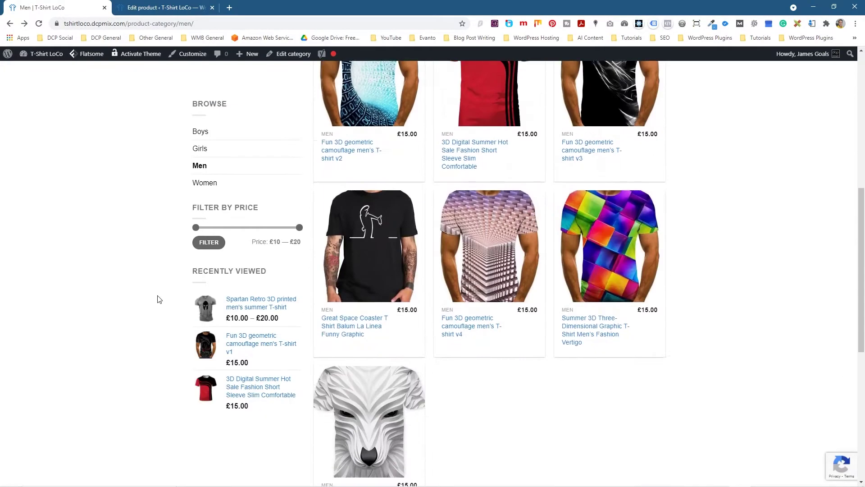
{"action": "scroll", "coordinate": [135, 285], "scroll_direction": "up", "scroll_amount": 5}
{"action": "scroll", "coordinate": [135, 285], "scroll_direction": "up", "scroll_amount": 10}
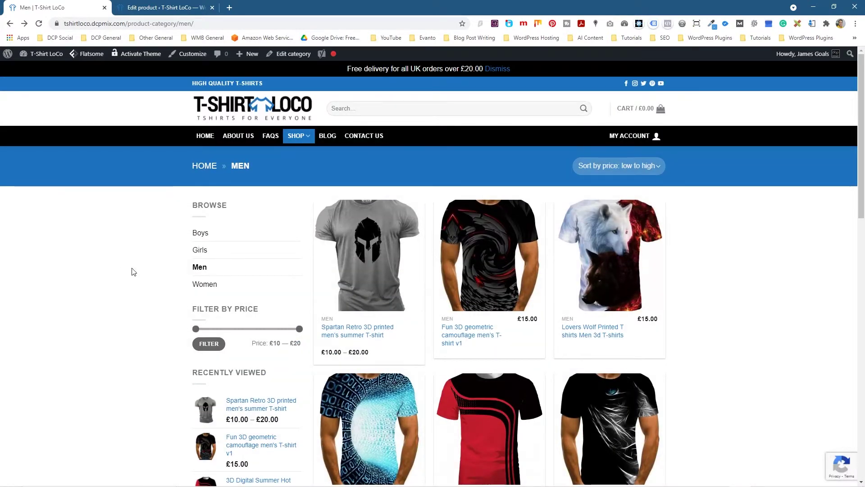
{"action": "scroll", "coordinate": [172, 184], "scroll_direction": "down", "scroll_amount": 5}
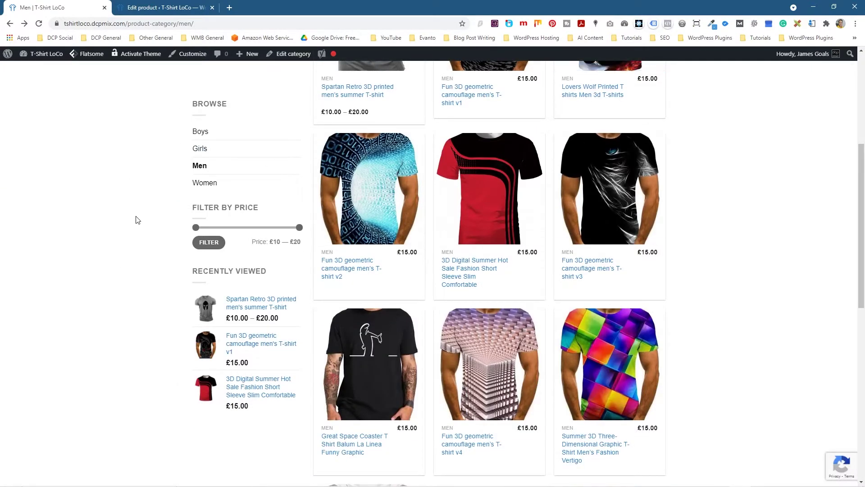
{"action": "scroll", "coordinate": [137, 219], "scroll_direction": "up", "scroll_amount": 5}
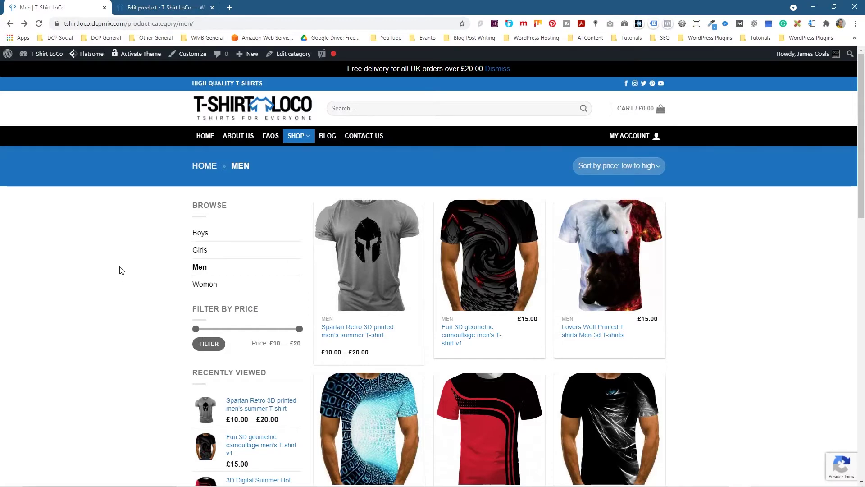
{"action": "left_click", "coordinate": [155, 10]}
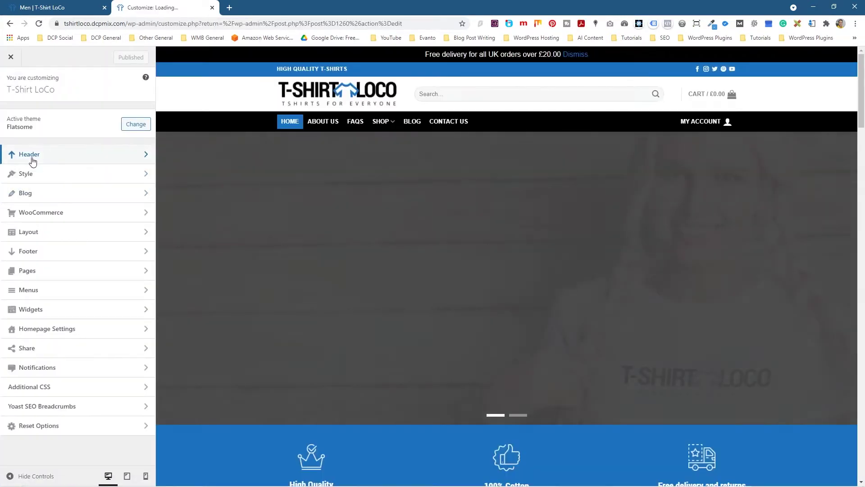
Enable 'Top Bar – Sticky on Scroll' under Header > Sticky Header
{"action": "left_click", "coordinate": [29, 155]}
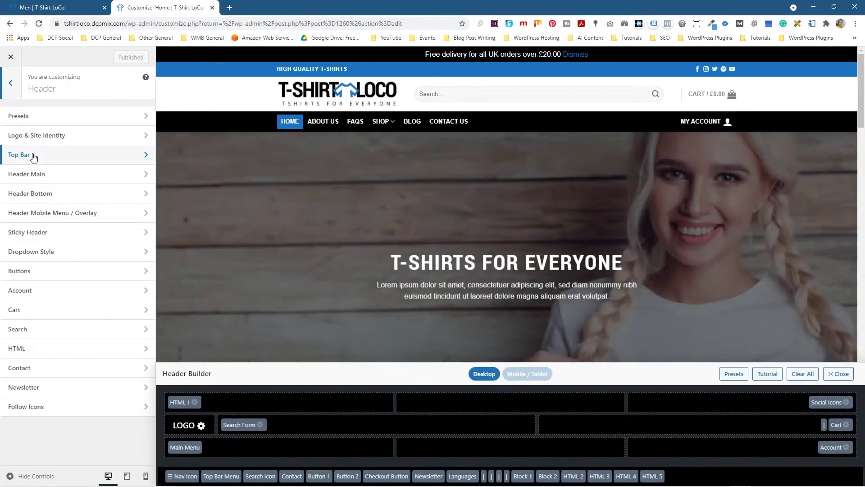
{"action": "left_click", "coordinate": [36, 234]}
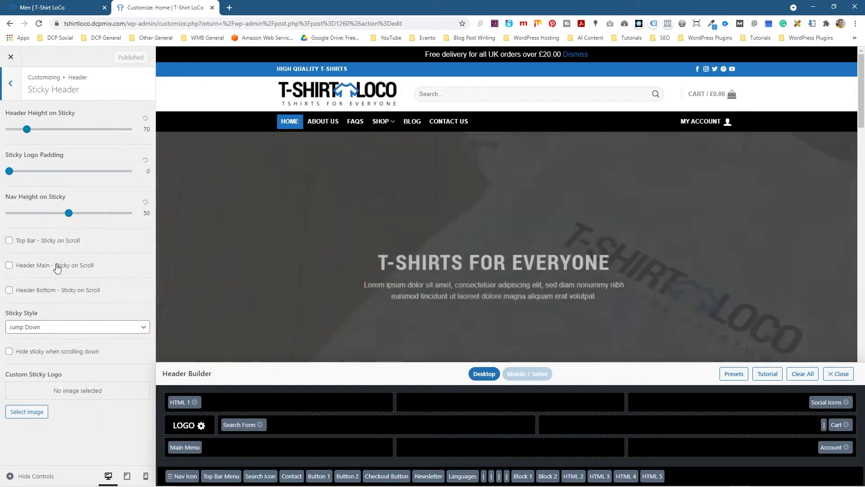
{"action": "left_click", "coordinate": [9, 240]}
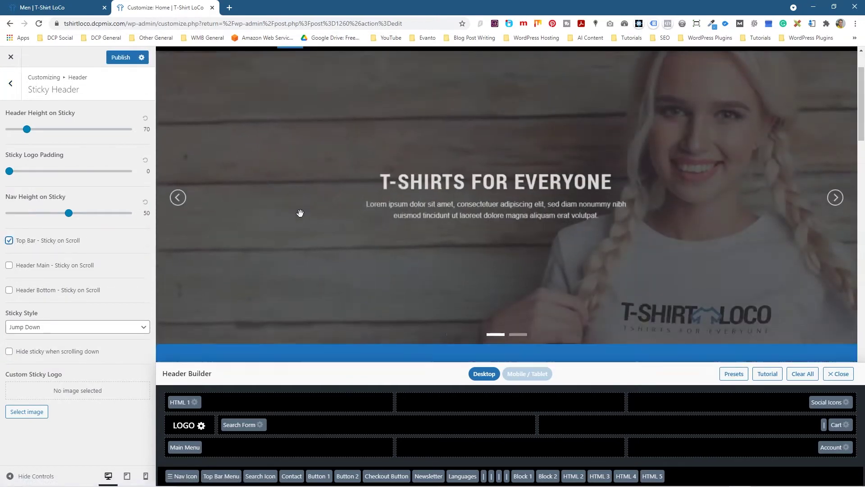
{"action": "scroll", "coordinate": [301, 213], "scroll_direction": "down", "scroll_amount": 4}
{"action": "scroll", "coordinate": [302, 205], "scroll_direction": "down", "scroll_amount": 1}
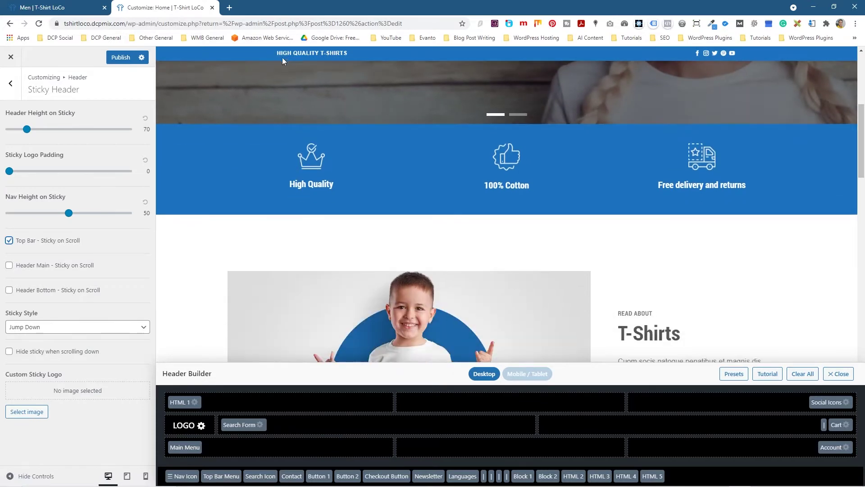
{"action": "scroll", "coordinate": [366, 92], "scroll_direction": "up", "scroll_amount": 5}
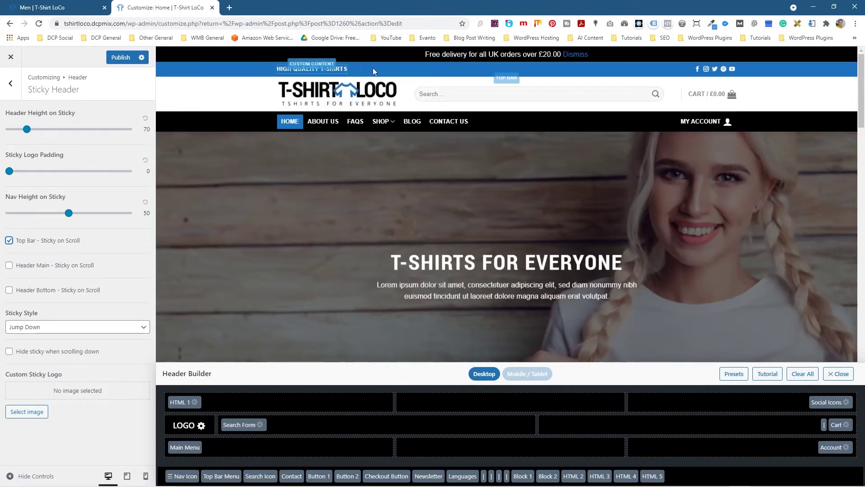
{"action": "scroll", "coordinate": [356, 231], "scroll_direction": "down", "scroll_amount": 5}
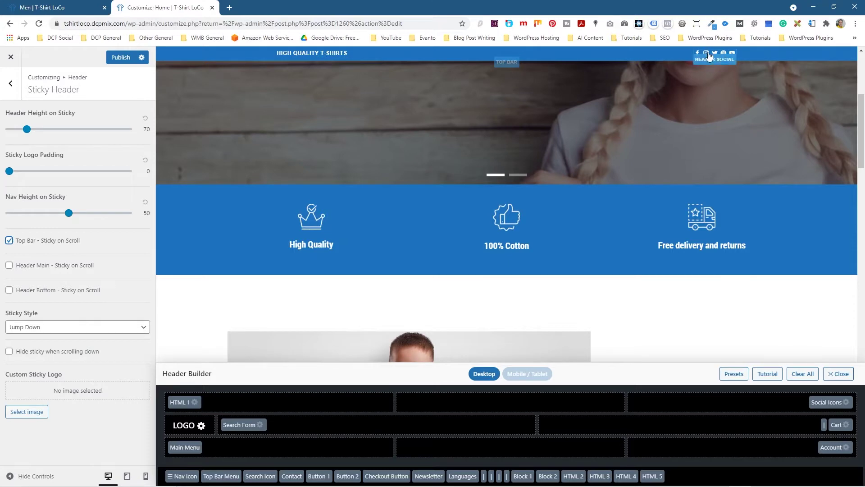
{"action": "scroll", "coordinate": [369, 232], "scroll_direction": "up", "scroll_amount": 5}
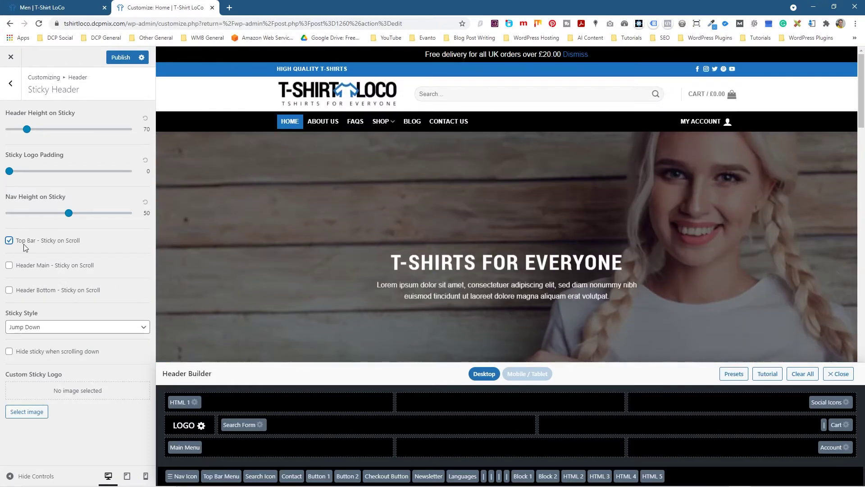
Turn off Top Bar sticky, test the preview scroll, then turn off Header Main sticky
{"action": "left_click", "coordinate": [9, 242]}
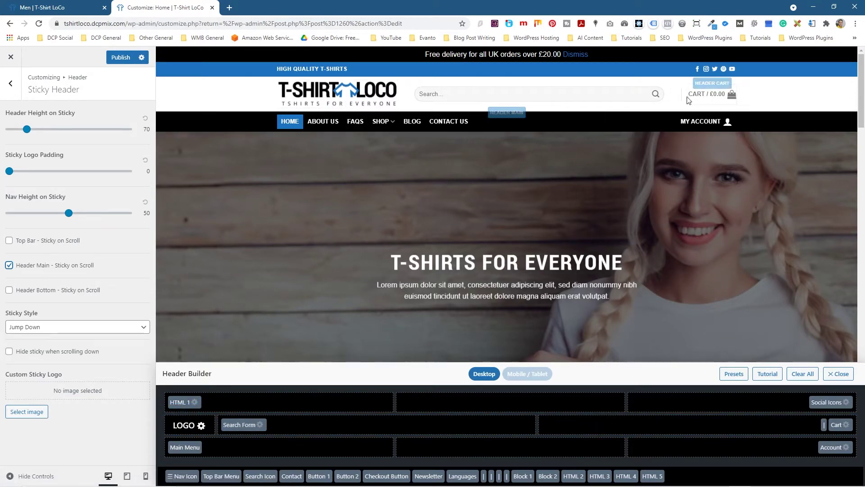
{"action": "scroll", "coordinate": [472, 211], "scroll_direction": "down", "scroll_amount": 5}
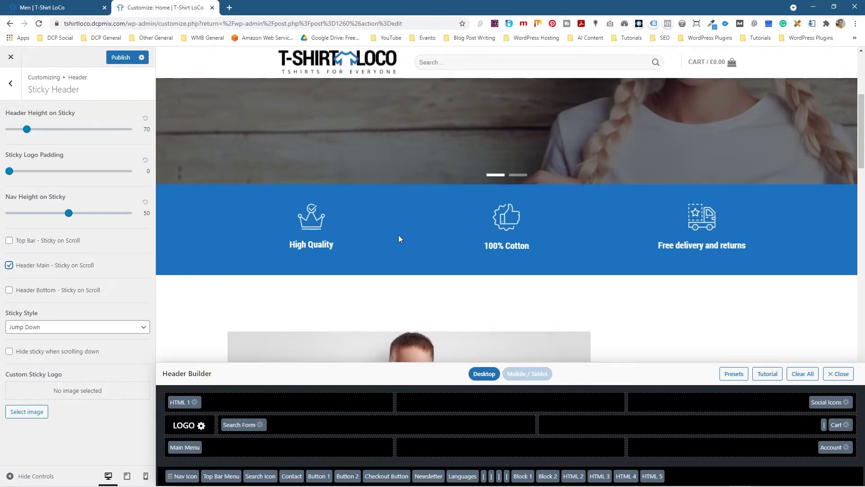
{"action": "scroll", "coordinate": [401, 227], "scroll_direction": "up", "scroll_amount": 5}
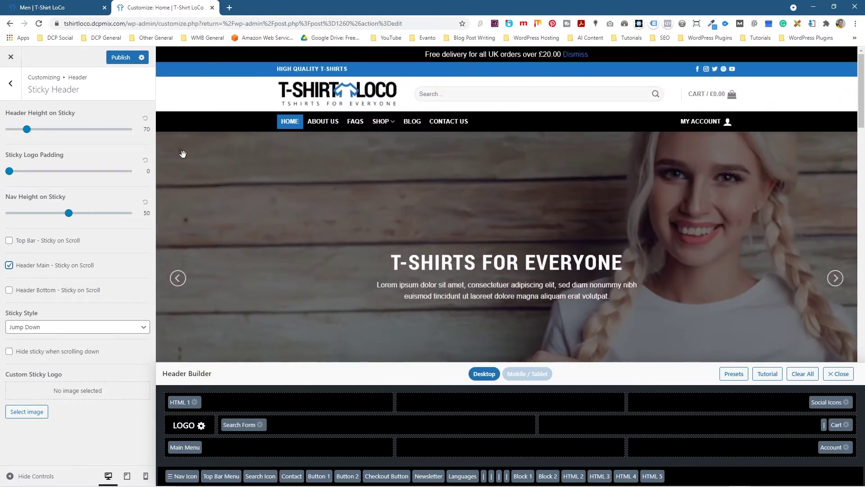
{"action": "left_click", "coordinate": [8, 264]}
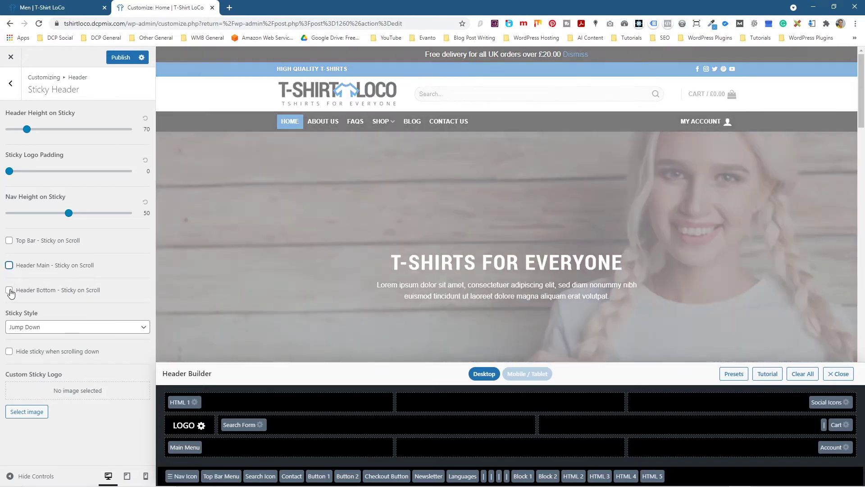
Make Header Bottom and Header Main sticky on scroll and test it in the preview
{"action": "left_click", "coordinate": [9, 290]}
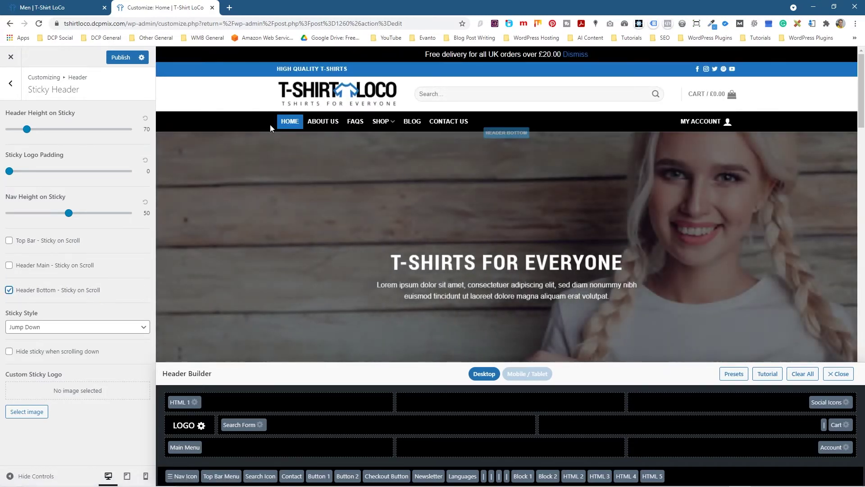
{"action": "scroll", "coordinate": [433, 181], "scroll_direction": "down", "scroll_amount": 8}
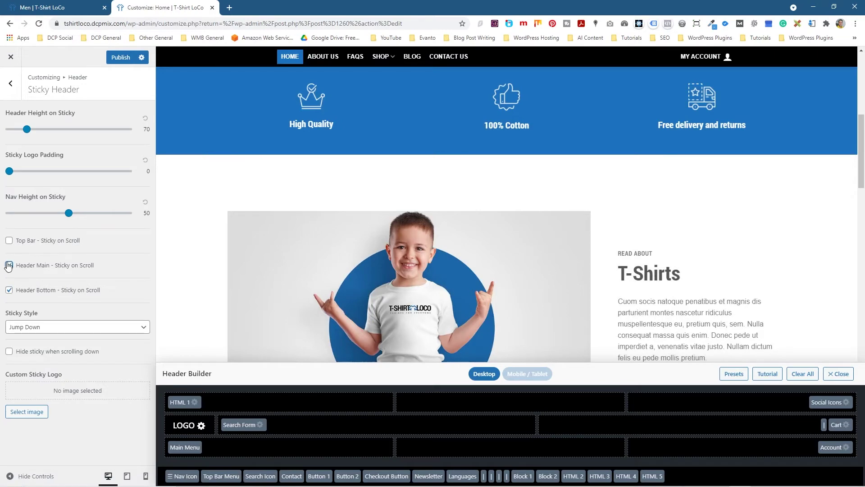
{"action": "left_click", "coordinate": [9, 240]}
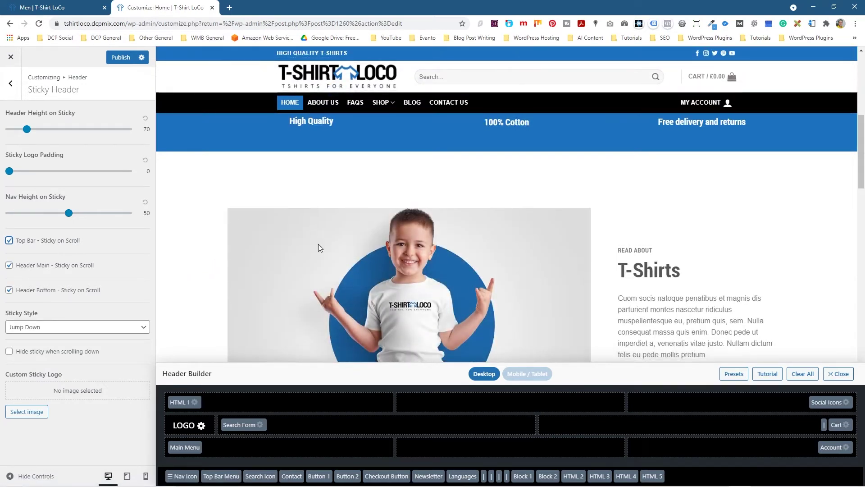
{"action": "scroll", "coordinate": [318, 245], "scroll_direction": "down", "scroll_amount": 5}
{"action": "scroll", "coordinate": [322, 244], "scroll_direction": "up", "scroll_amount": 15}
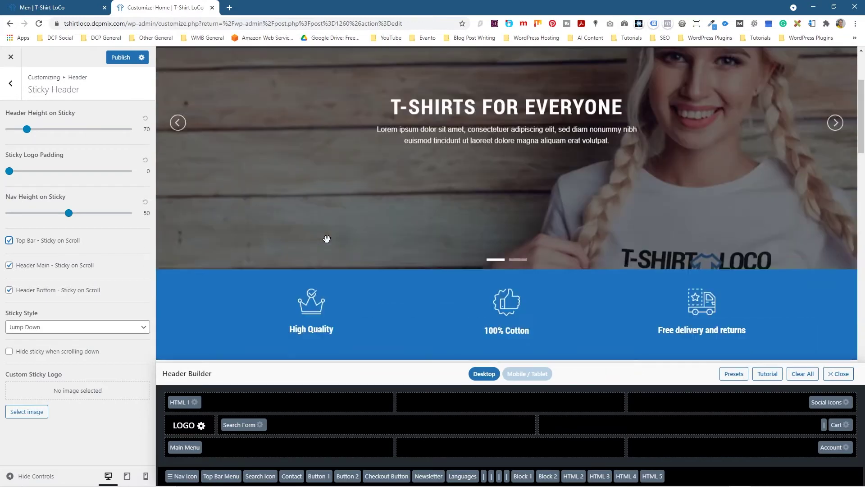
{"action": "scroll", "coordinate": [327, 238], "scroll_direction": "down", "scroll_amount": 3}
{"action": "scroll", "coordinate": [382, 227], "scroll_direction": "down", "scroll_amount": 5}
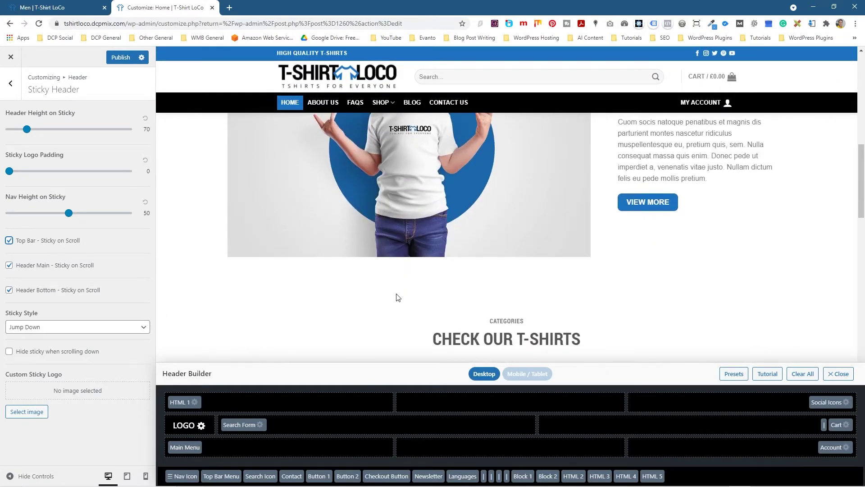
{"action": "scroll", "coordinate": [396, 296], "scroll_direction": "up", "scroll_amount": 3}
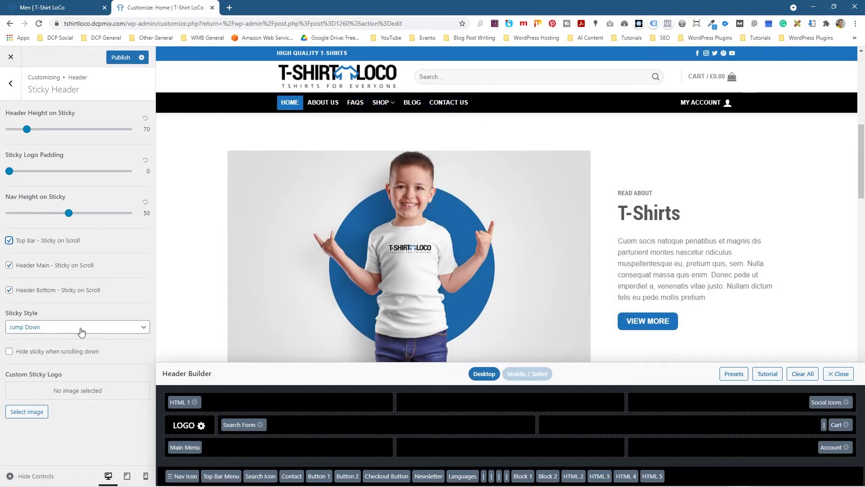
{"action": "left_click", "coordinate": [80, 330]}
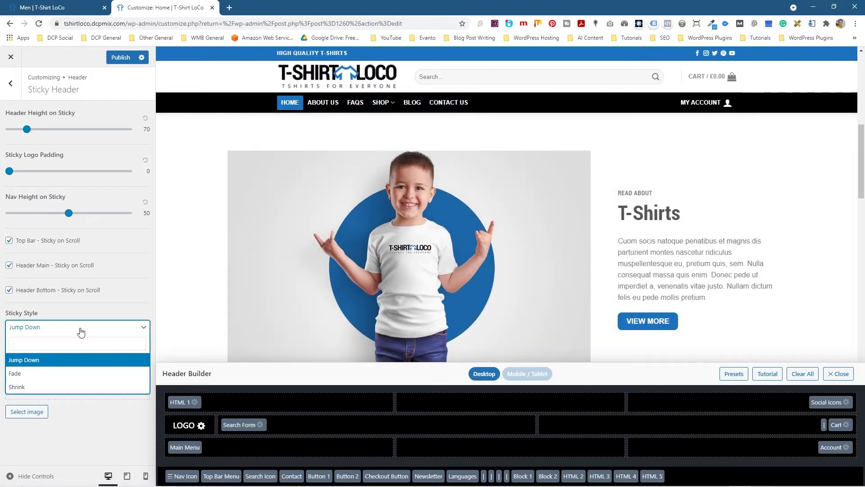
Set the sticky style to Shrink and scroll the preview to check it
{"action": "left_click", "coordinate": [74, 389]}
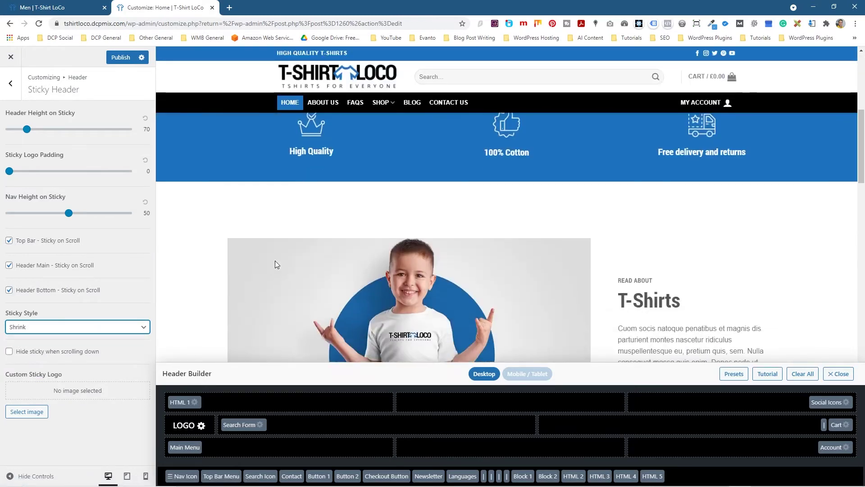
{"action": "scroll", "coordinate": [276, 264], "scroll_direction": "down", "scroll_amount": 3}
{"action": "scroll", "coordinate": [275, 260], "scroll_direction": "up", "scroll_amount": 5}
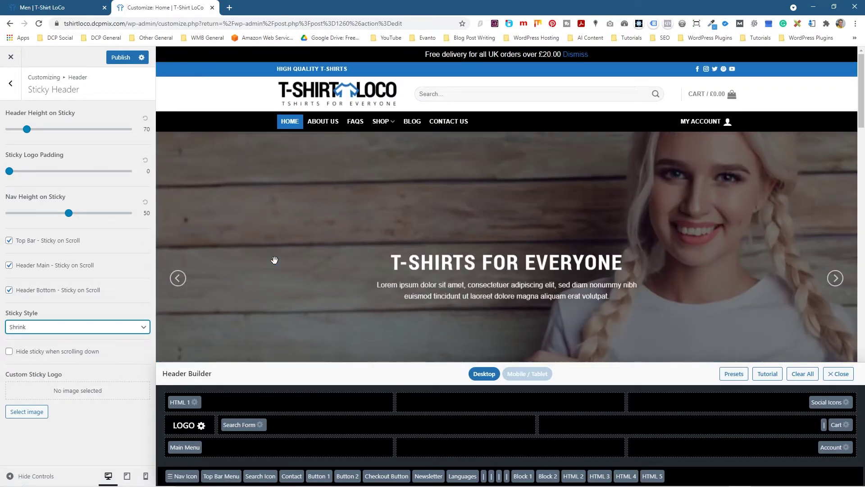
{"action": "scroll", "coordinate": [275, 261], "scroll_direction": "down", "scroll_amount": 10}
{"action": "scroll", "coordinate": [277, 264], "scroll_direction": "up", "scroll_amount": 4}
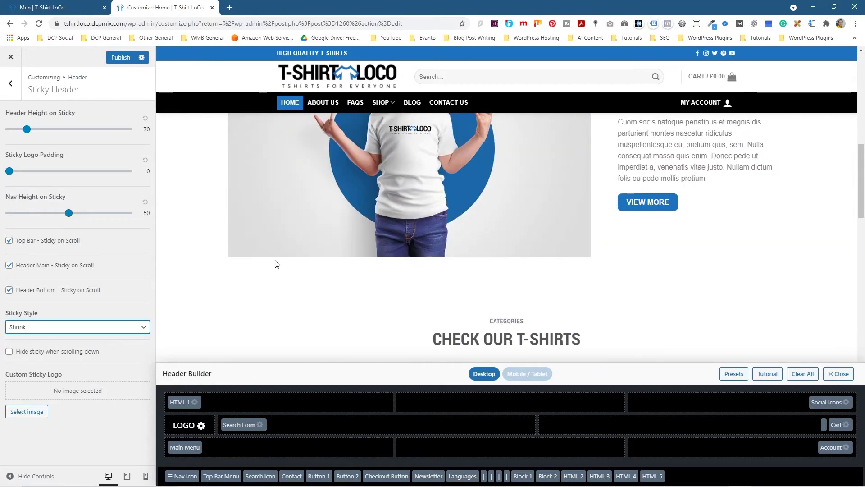
{"action": "scroll", "coordinate": [276, 264], "scroll_direction": "up", "scroll_amount": 5}
{"action": "scroll", "coordinate": [275, 260], "scroll_direction": "down", "scroll_amount": 2}
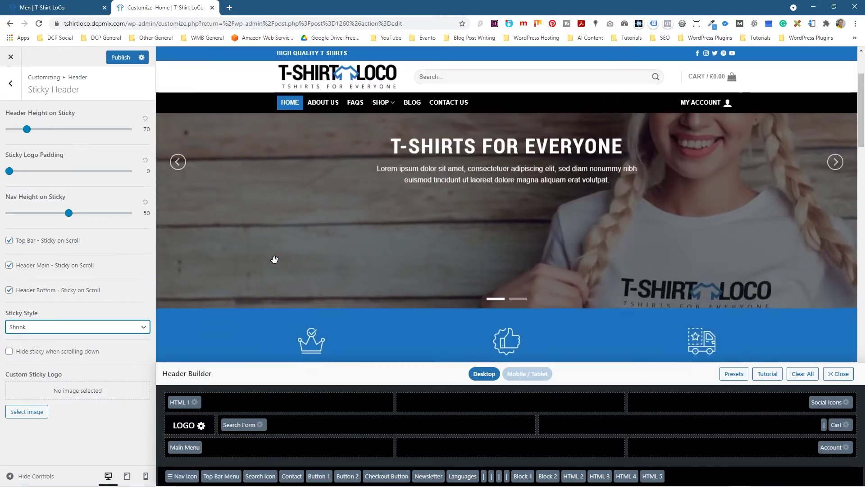
{"action": "scroll", "coordinate": [274, 260], "scroll_direction": "up", "scroll_amount": 2}
Try the Fade sticky style and scroll the preview to see the effect
{"action": "left_click", "coordinate": [27, 328]}
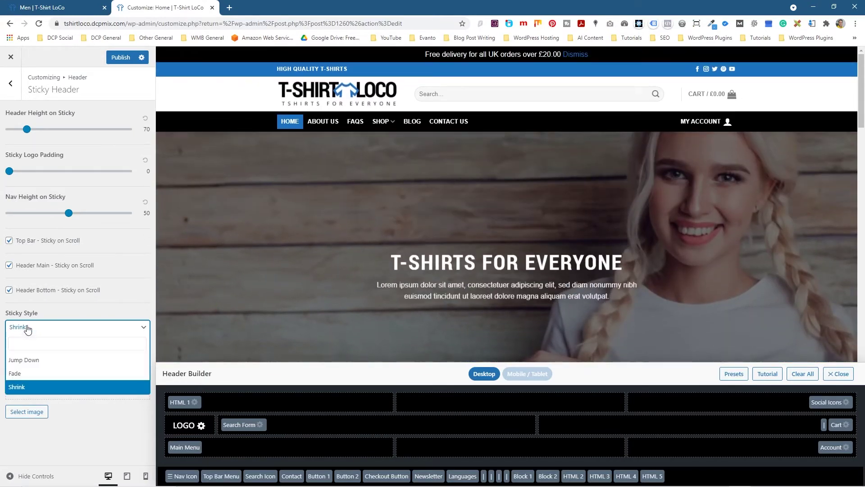
{"action": "left_click", "coordinate": [35, 371]}
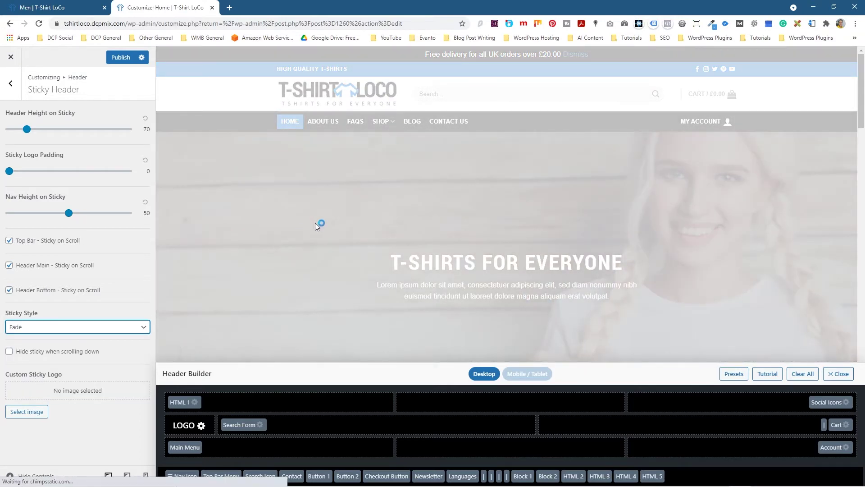
{"action": "scroll", "coordinate": [314, 222], "scroll_direction": "down", "scroll_amount": 3}
{"action": "scroll", "coordinate": [315, 222], "scroll_direction": "down", "scroll_amount": 2}
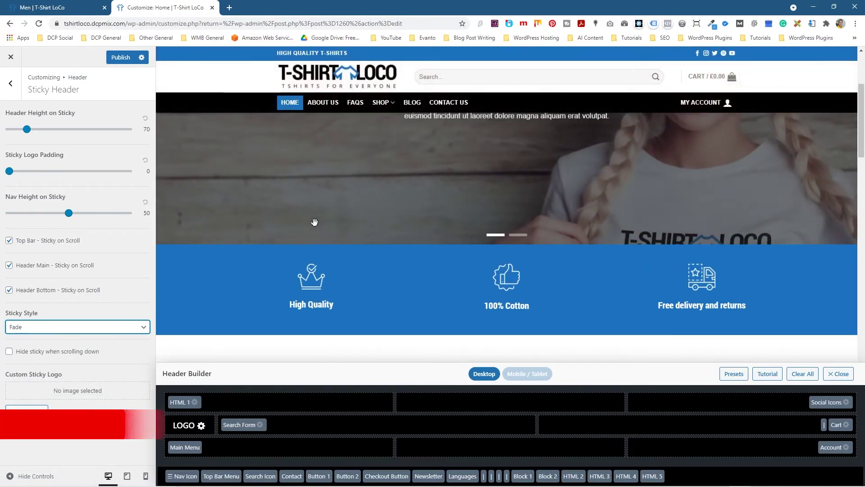
{"action": "scroll", "coordinate": [315, 222], "scroll_direction": "up", "scroll_amount": 5}
{"action": "scroll", "coordinate": [315, 221], "scroll_direction": "down", "scroll_amount": 5}
{"action": "scroll", "coordinate": [315, 223], "scroll_direction": "down", "scroll_amount": 2}
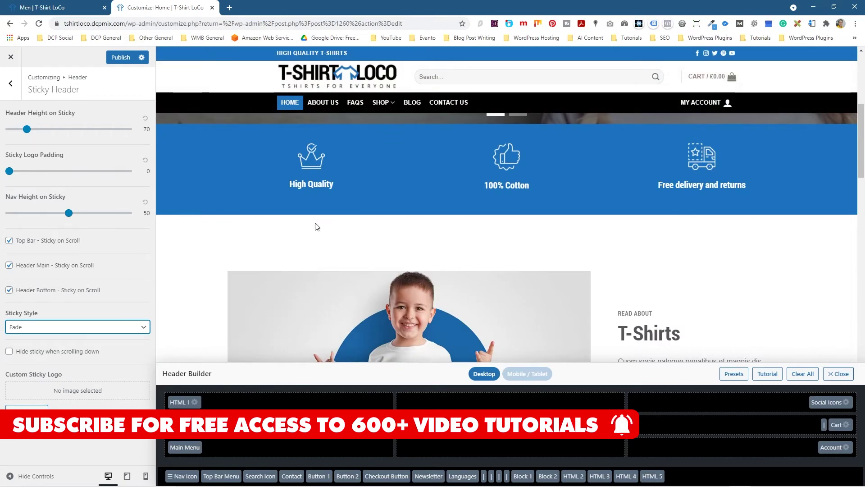
{"action": "scroll", "coordinate": [315, 223], "scroll_direction": "up", "scroll_amount": 5}
{"action": "scroll", "coordinate": [314, 223], "scroll_direction": "down", "scroll_amount": 5}
Switch the sticky style to Jump Down and verify it while scrolling the preview
{"action": "left_click", "coordinate": [81, 327]}
{"action": "left_click", "coordinate": [68, 360]}
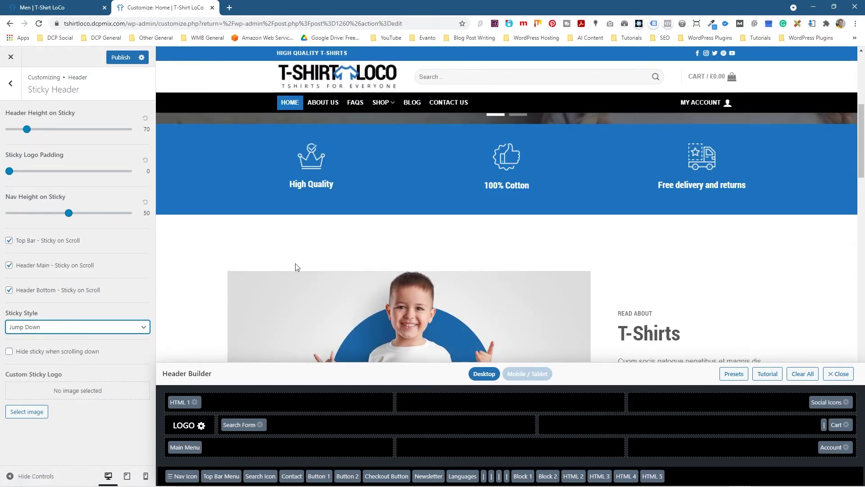
{"action": "left_click", "coordinate": [43, 328]}
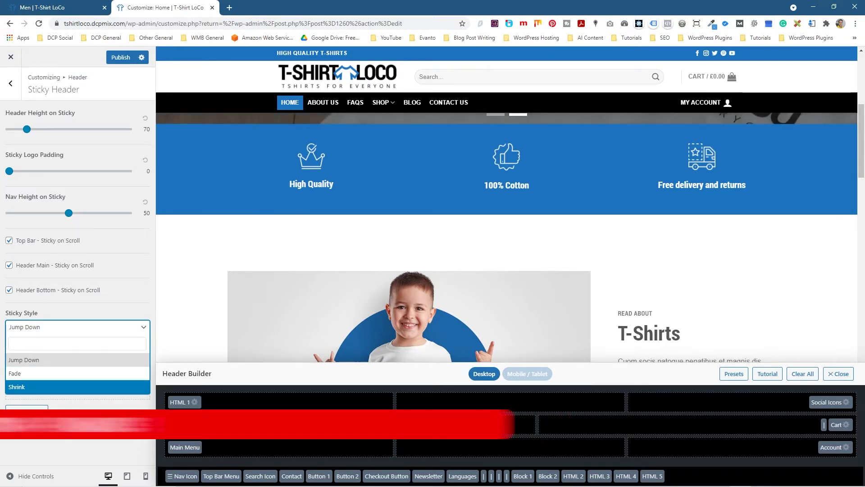
{"action": "left_click", "coordinate": [21, 438]}
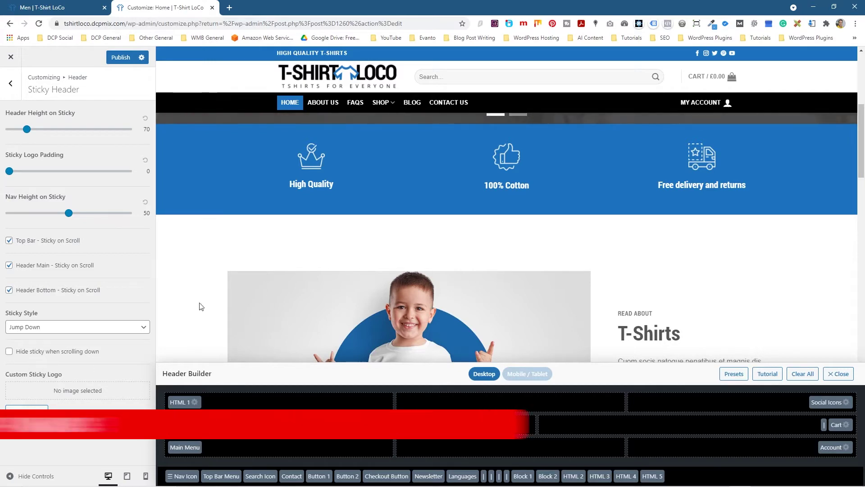
{"action": "scroll", "coordinate": [374, 265], "scroll_direction": "down", "scroll_amount": 1}
{"action": "scroll", "coordinate": [375, 264], "scroll_direction": "down", "scroll_amount": 10}
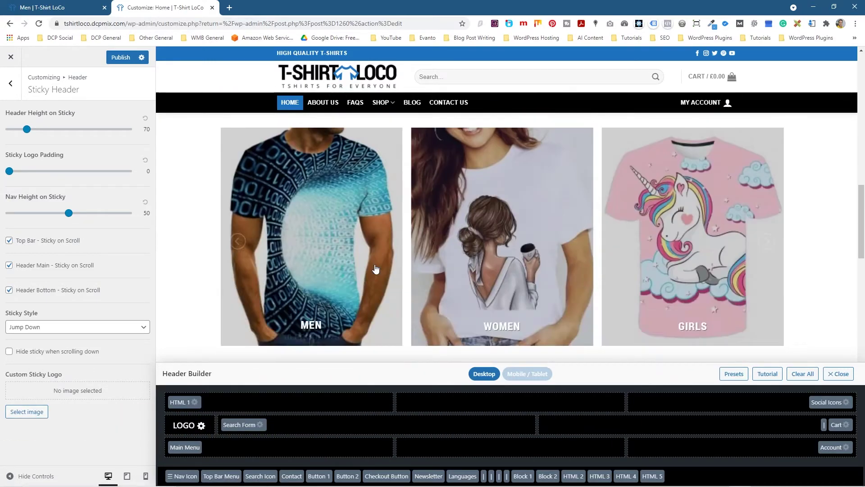
{"action": "scroll", "coordinate": [374, 264], "scroll_direction": "up", "scroll_amount": 15}
{"action": "scroll", "coordinate": [468, 195], "scroll_direction": "down", "scroll_amount": 6}
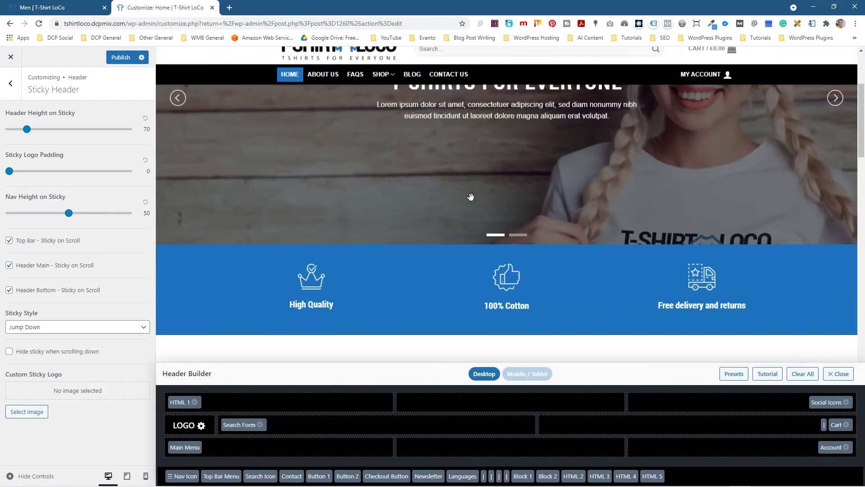
{"action": "scroll", "coordinate": [468, 195], "scroll_direction": "up", "scroll_amount": 6}
{"action": "scroll", "coordinate": [470, 195], "scroll_direction": "down", "scroll_amount": 2}
{"action": "scroll", "coordinate": [469, 195], "scroll_direction": "down", "scroll_amount": 2}
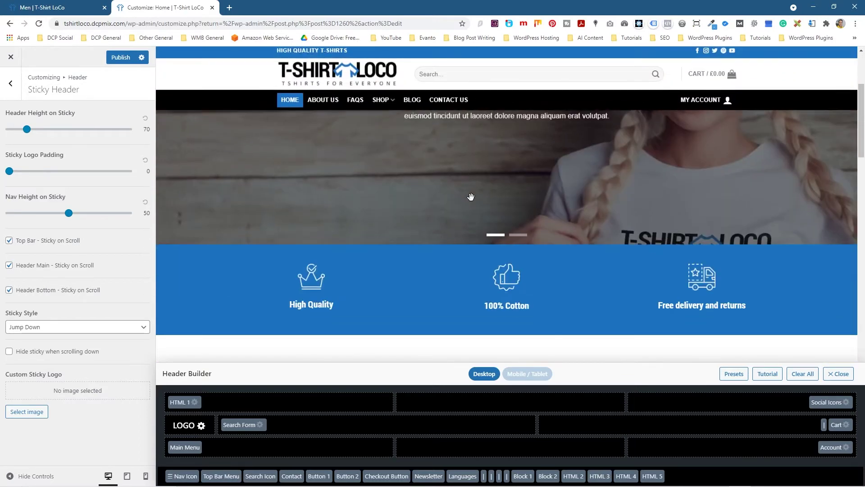
Turn off Top Bar sticky, test scrolling, and raise Header Height on Sticky to 79
{"action": "left_click", "coordinate": [9, 241]}
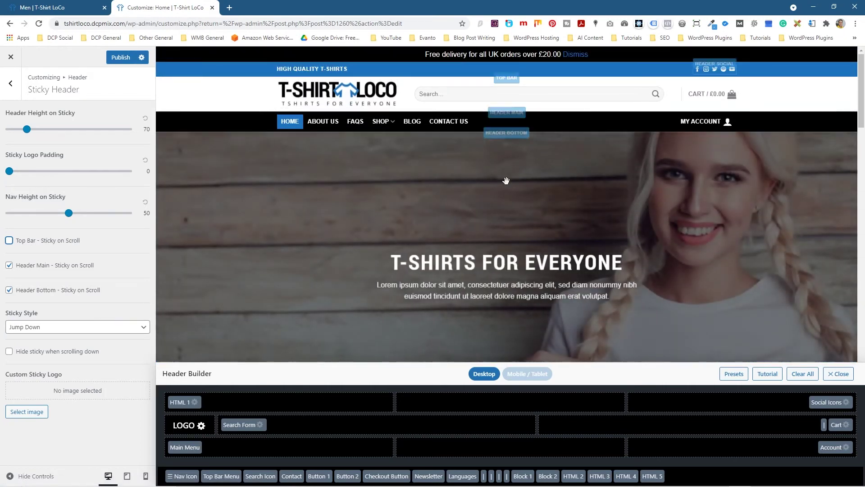
{"action": "scroll", "coordinate": [531, 160], "scroll_direction": "down", "scroll_amount": 4}
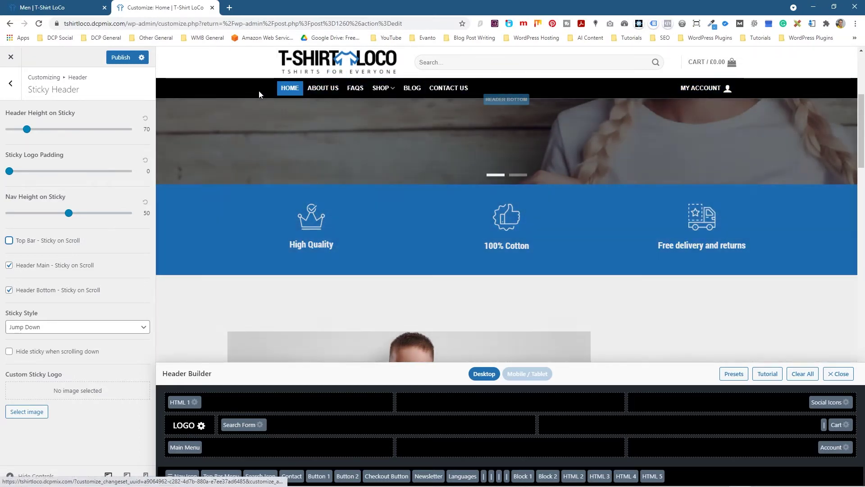
{"action": "scroll", "coordinate": [482, 238], "scroll_direction": "down", "scroll_amount": 5}
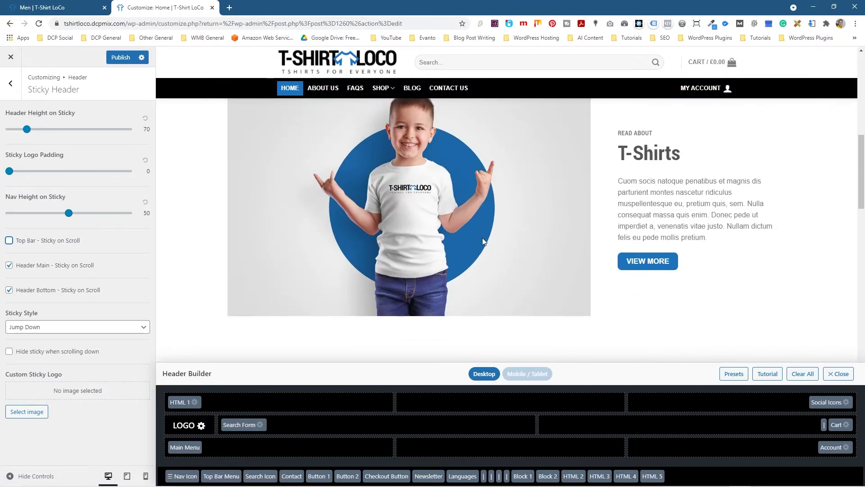
{"action": "scroll", "coordinate": [482, 237], "scroll_direction": "up", "scroll_amount": 10}
{"action": "scroll", "coordinate": [482, 237], "scroll_direction": "down", "scroll_amount": 5}
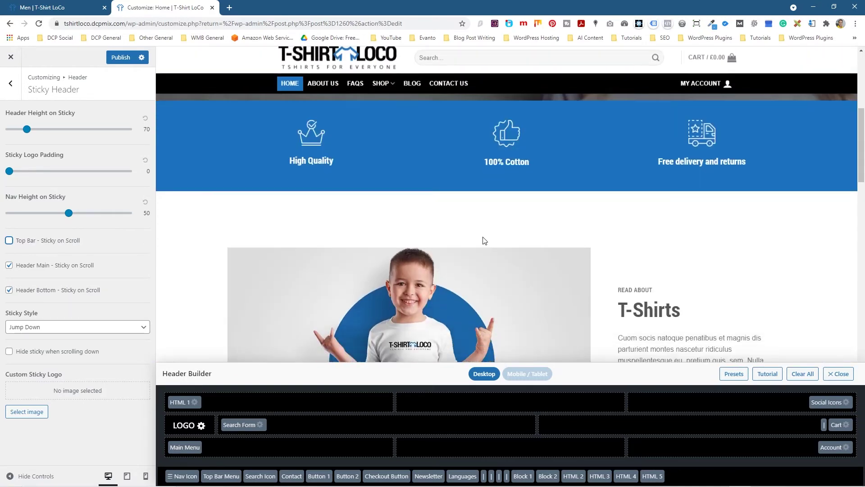
{"action": "scroll", "coordinate": [483, 237], "scroll_direction": "up", "scroll_amount": 8}
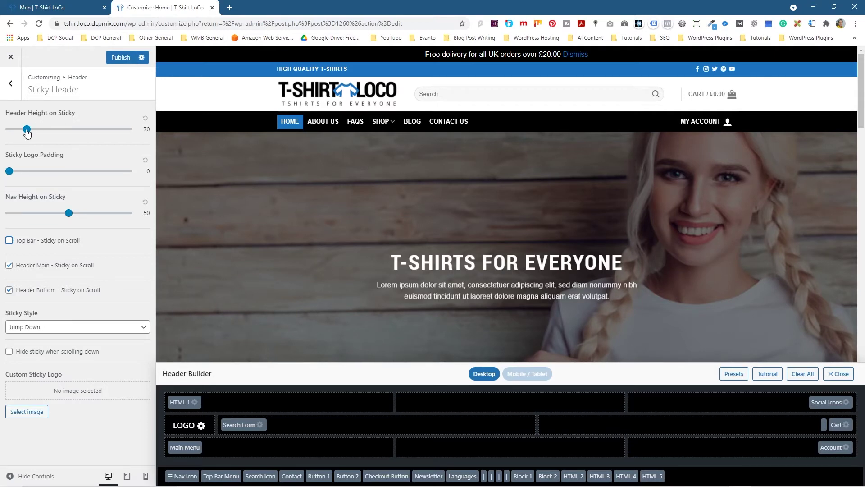
{"action": "left_click_drag", "start_coordinate": [19, 133], "coordinate": [32, 132]}
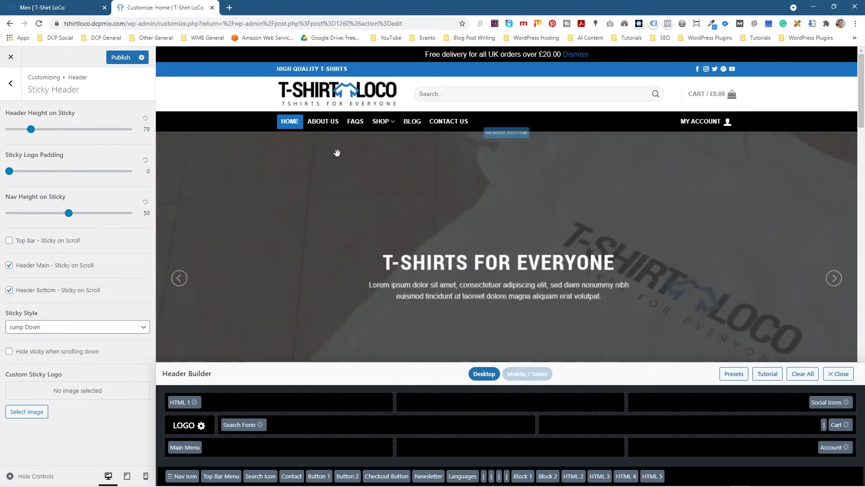
Adjust the Header Height on Sticky slider and increase the sticky logo padding
{"action": "scroll", "coordinate": [337, 155], "scroll_direction": "down", "scroll_amount": 5}
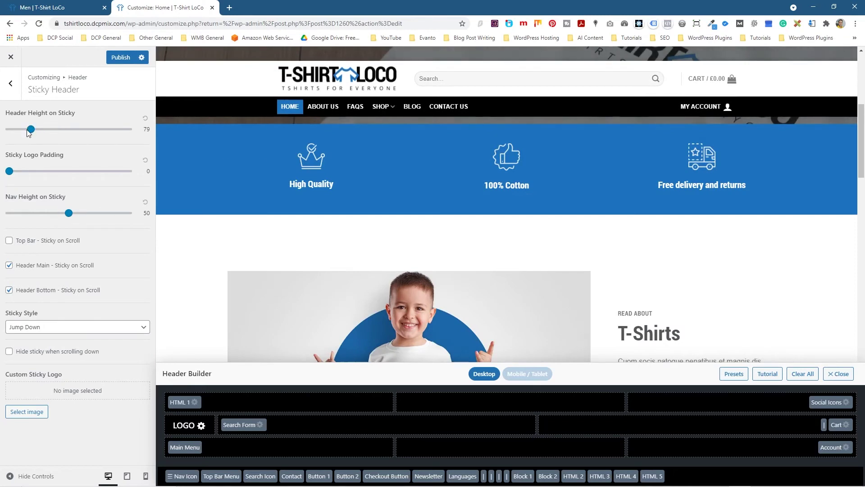
{"action": "left_click_drag", "start_coordinate": [49, 134], "coordinate": [44, 134]}
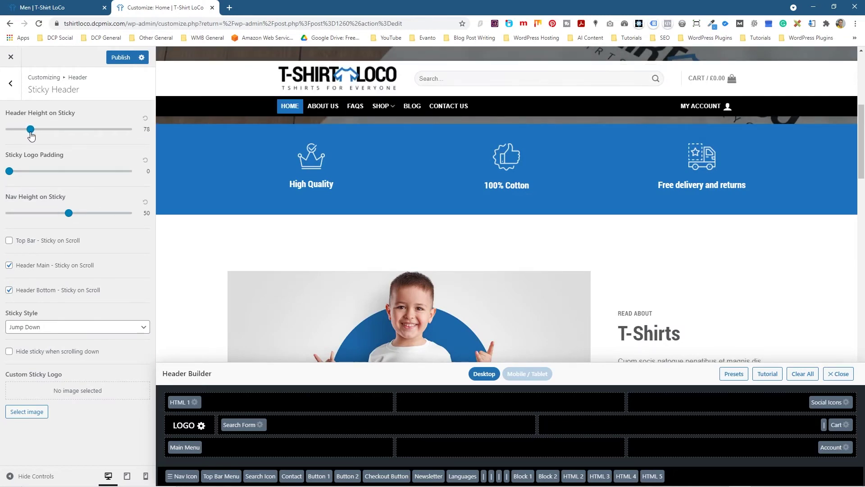
{"action": "left_click_drag", "start_coordinate": [31, 136], "coordinate": [29, 134]}
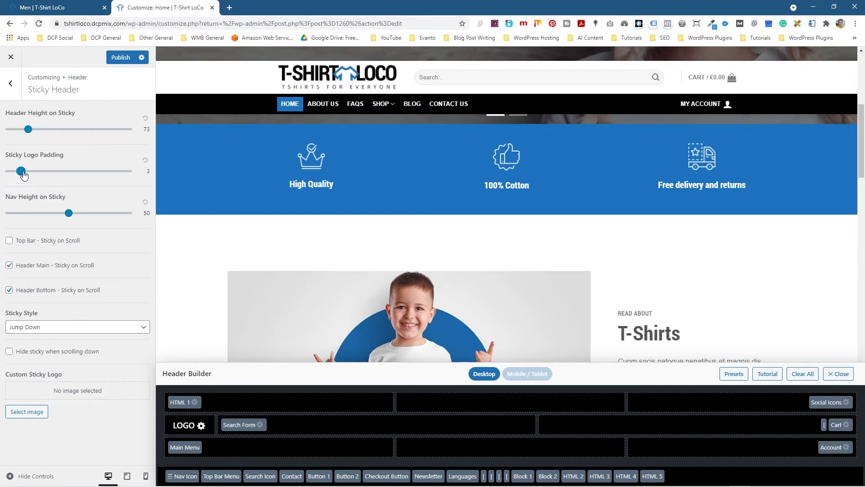
{"action": "left_click_drag", "start_coordinate": [23, 173], "coordinate": [27, 174]}
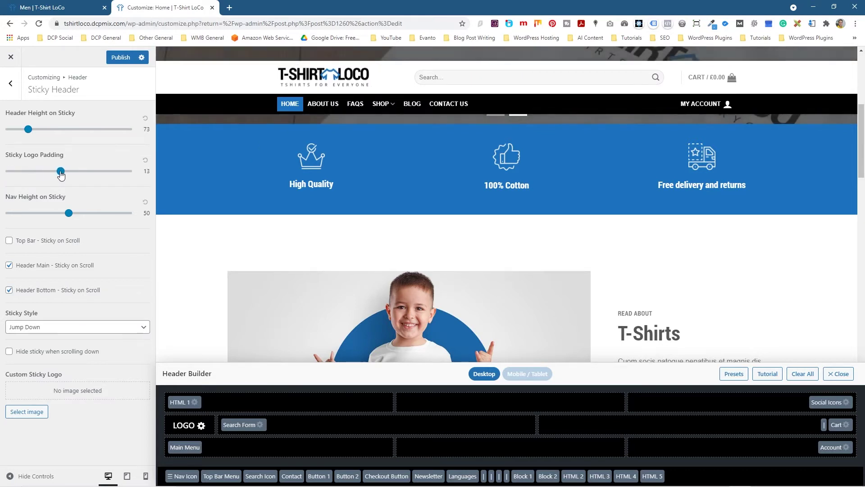
{"action": "mouse_move", "coordinate": [61, 174]}
{"action": "left_mouse_down"}
{"action": "mouse_move", "coordinate": [42, 175]}
{"action": "mouse_move", "coordinate": [70, 174]}
{"action": "mouse_move", "coordinate": [61, 175]}
{"action": "left_mouse_up"}
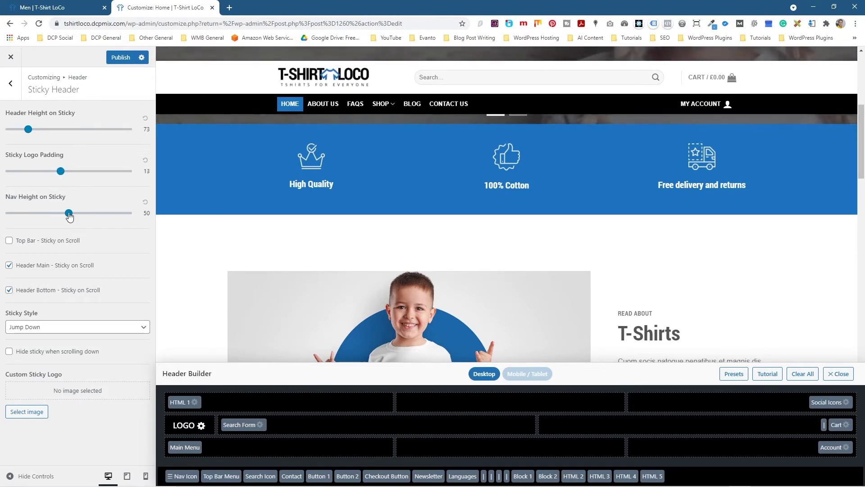
Set Nav Height on Sticky to 64, test scrolling, and reset Header Height on Sticky to 70
{"action": "mouse_move", "coordinate": [68, 213]}
{"action": "left_mouse_down"}
{"action": "mouse_move", "coordinate": [53, 216]}
{"action": "mouse_move", "coordinate": [86, 215]}
{"action": "left_mouse_up"}
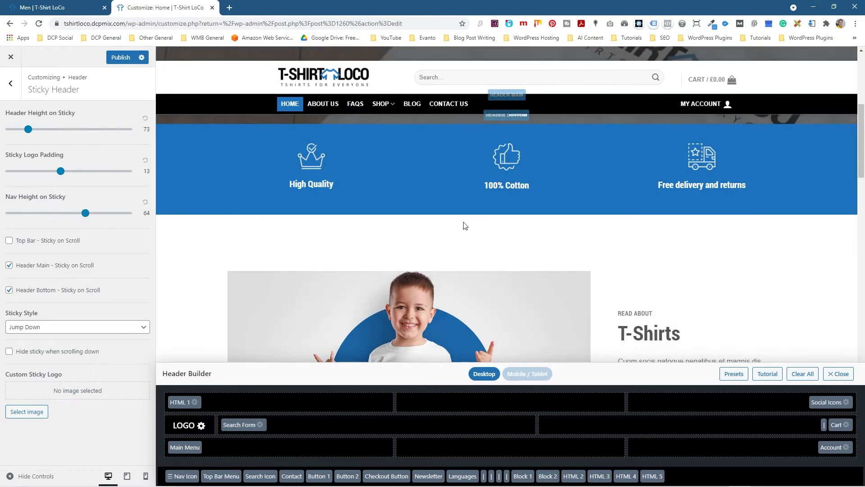
{"action": "scroll", "coordinate": [464, 226], "scroll_direction": "up", "scroll_amount": 5}
{"action": "scroll", "coordinate": [455, 199], "scroll_direction": "down", "scroll_amount": 3}
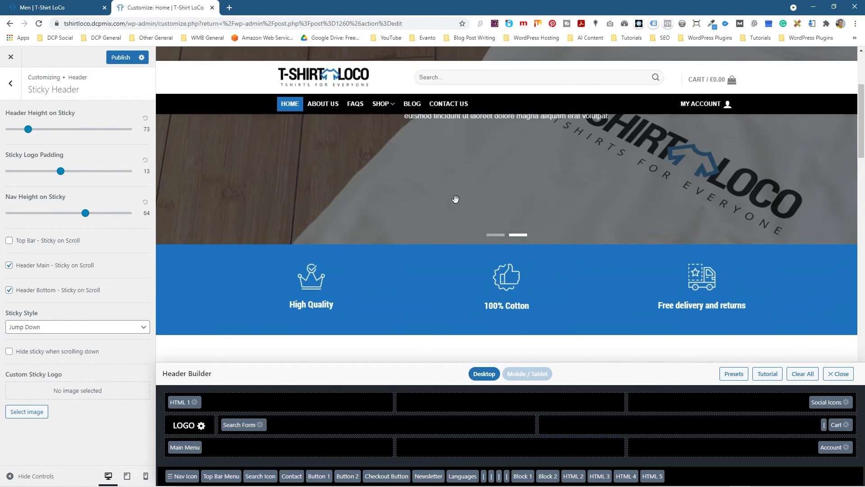
{"action": "scroll", "coordinate": [455, 200], "scroll_direction": "up", "scroll_amount": 3}
{"action": "scroll", "coordinate": [456, 199], "scroll_direction": "down", "scroll_amount": 1}
{"action": "scroll", "coordinate": [456, 200], "scroll_direction": "down", "scroll_amount": 3}
{"action": "left_click", "coordinate": [145, 118]}
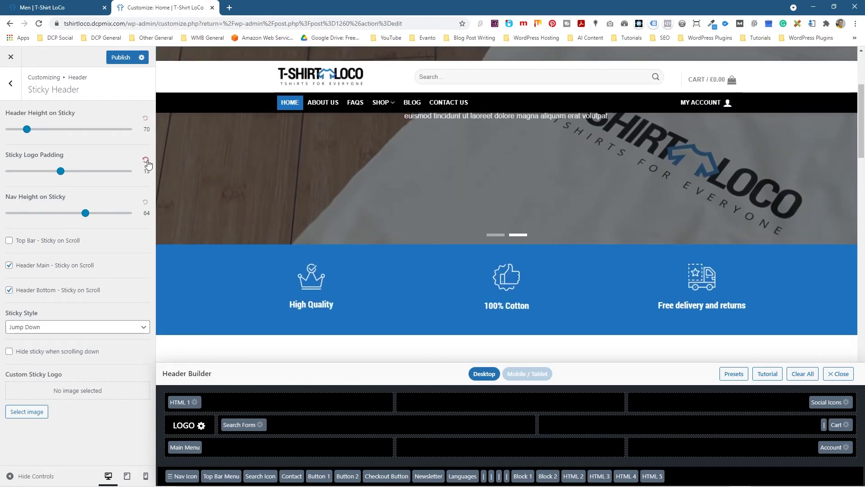
Reset sticky logo padding and nav height to defaults, publish, and reload the Men page
{"action": "left_click", "coordinate": [145, 160]}
{"action": "left_click", "coordinate": [145, 202]}
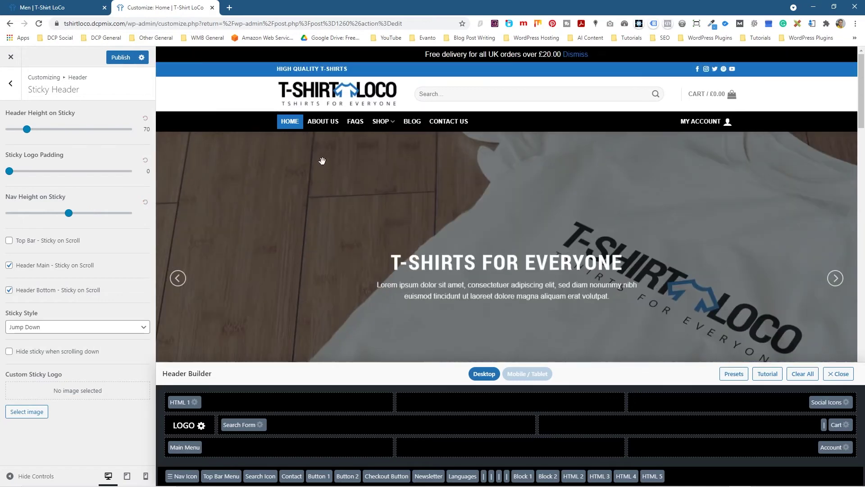
{"action": "scroll", "coordinate": [320, 160], "scroll_direction": "down", "scroll_amount": 3}
{"action": "scroll", "coordinate": [320, 160], "scroll_direction": "up", "scroll_amount": 3}
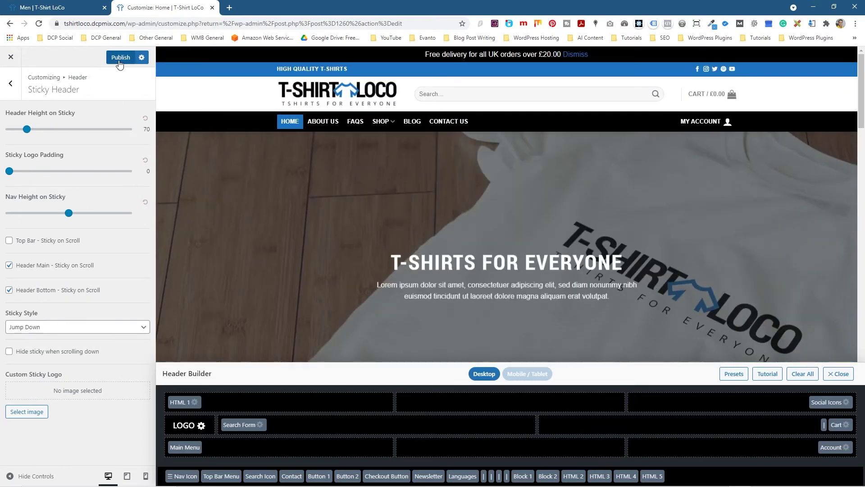
{"action": "left_click", "coordinate": [119, 62]}
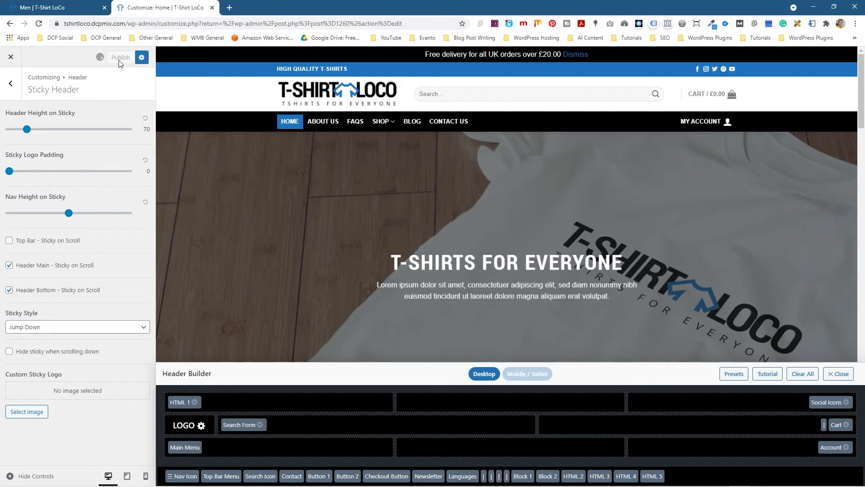
{"action": "left_click", "coordinate": [51, 13]}
{"action": "key", "text": "F5"}
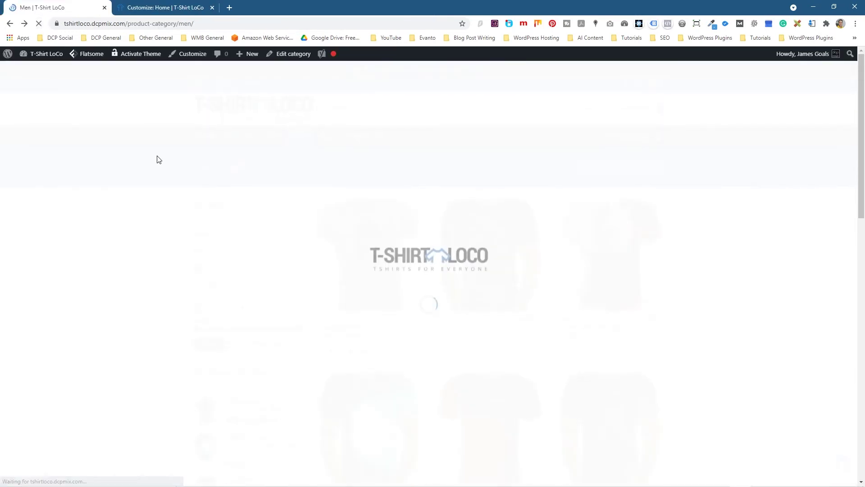
Scroll the Men category and open the Summer 3D Vertigo T-shirt product page
{"action": "scroll", "coordinate": [208, 233], "scroll_direction": "down", "scroll_amount": 2}
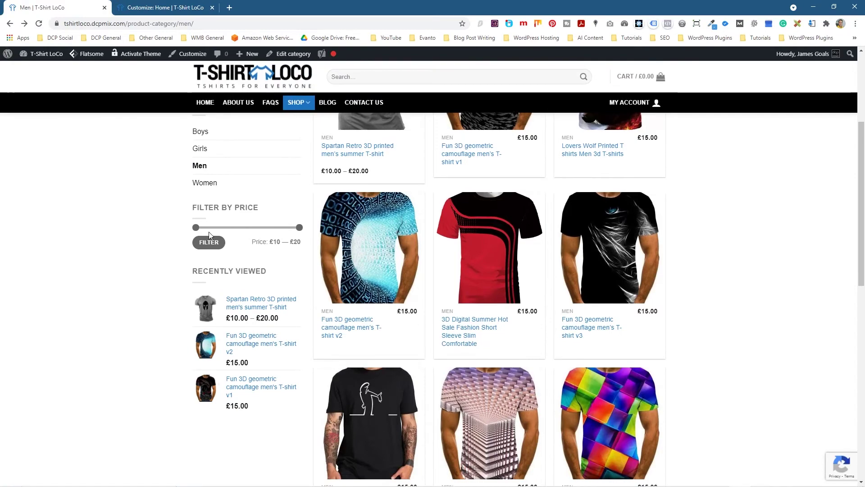
{"action": "scroll", "coordinate": [209, 235], "scroll_direction": "down", "scroll_amount": 4}
{"action": "scroll", "coordinate": [209, 234], "scroll_direction": "up", "scroll_amount": 4}
{"action": "scroll", "coordinate": [213, 225], "scroll_direction": "up", "scroll_amount": 3}
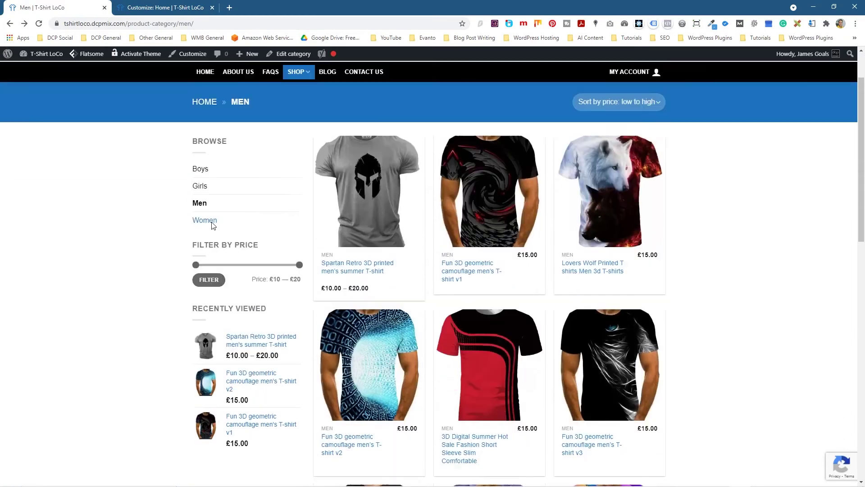
{"action": "scroll", "coordinate": [199, 141], "scroll_direction": "down", "scroll_amount": 1}
{"action": "scroll", "coordinate": [361, 171], "scroll_direction": "down", "scroll_amount": 8}
{"action": "left_click", "coordinate": [380, 282]}
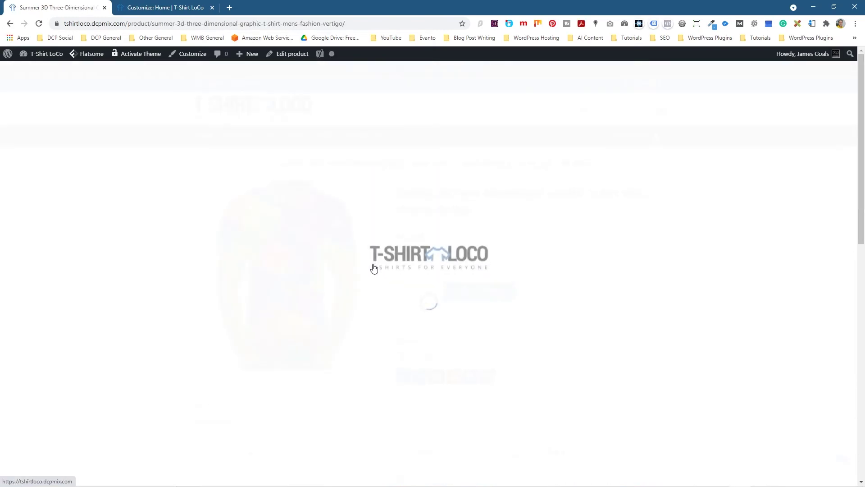
Scroll the product page to test the sticky header and glance at the size options
{"action": "scroll", "coordinate": [372, 266], "scroll_direction": "down", "scroll_amount": 10}
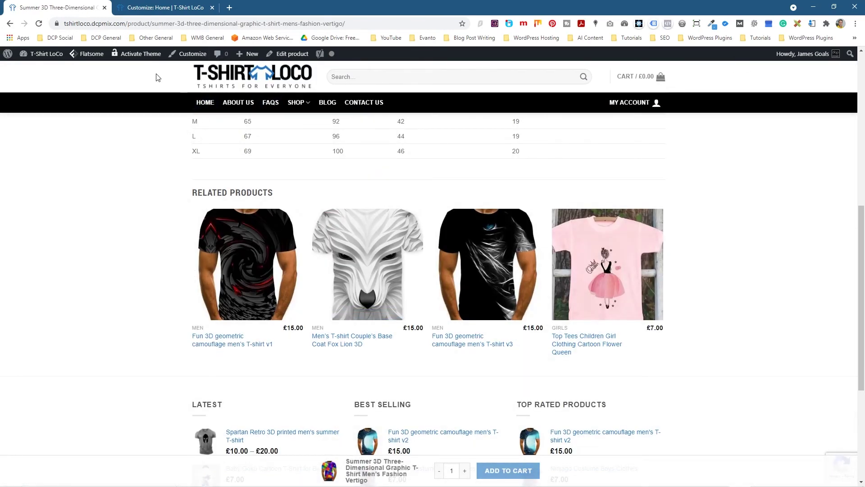
{"action": "scroll", "coordinate": [157, 77], "scroll_direction": "up", "scroll_amount": 9}
{"action": "scroll", "coordinate": [243, 270], "scroll_direction": "down", "scroll_amount": 10}
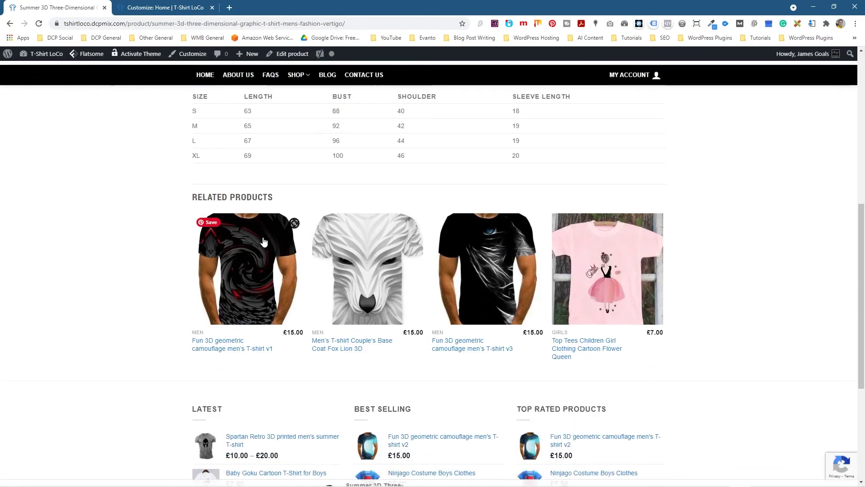
{"action": "scroll", "coordinate": [257, 230], "scroll_direction": "up", "scroll_amount": 10}
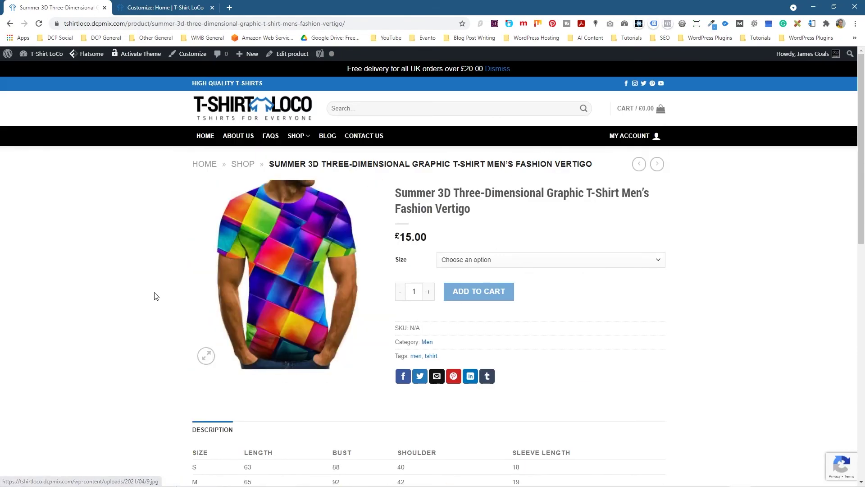
{"action": "scroll", "coordinate": [154, 293], "scroll_direction": "down", "scroll_amount": 5}
{"action": "scroll", "coordinate": [168, 242], "scroll_direction": "up", "scroll_amount": 5}
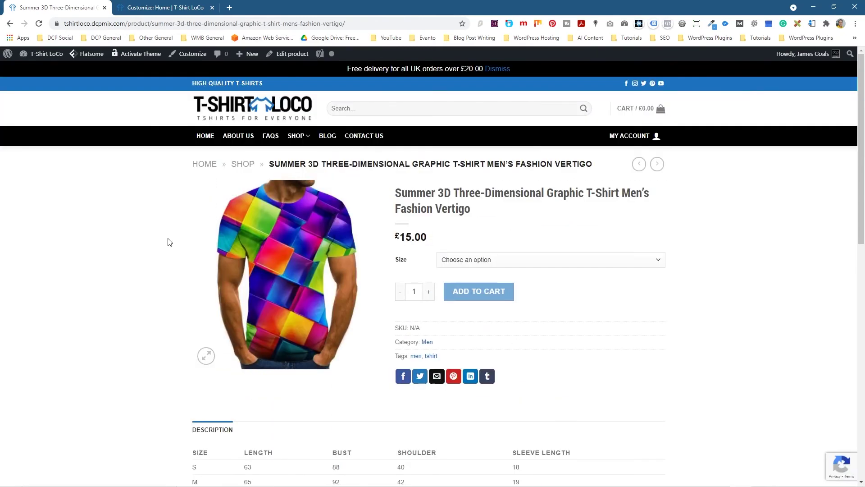
{"action": "scroll", "coordinate": [169, 242], "scroll_direction": "down", "scroll_amount": 5}
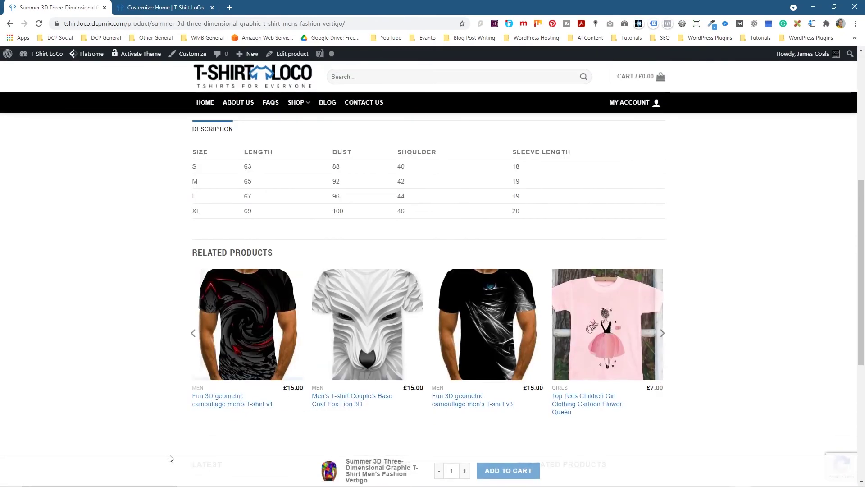
{"action": "scroll", "coordinate": [569, 222], "scroll_direction": "up", "scroll_amount": 5}
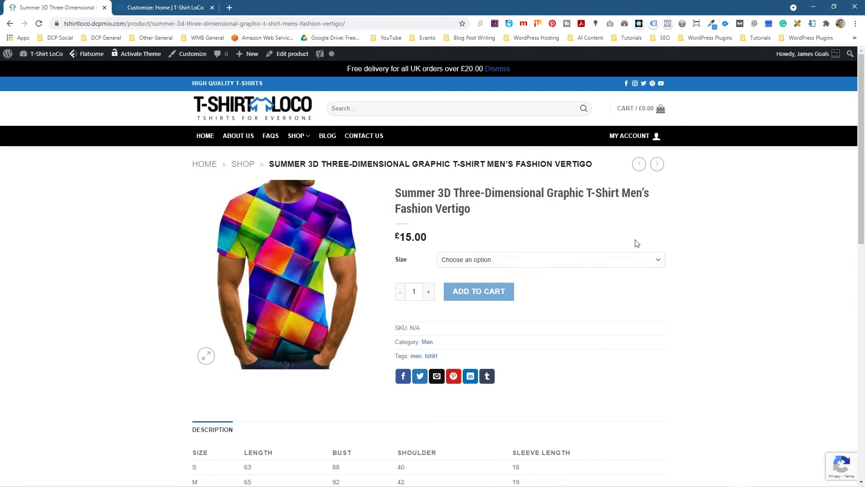
{"action": "left_click", "coordinate": [487, 258]}
{"action": "left_click", "coordinate": [692, 322]}
{"action": "scroll", "coordinate": [691, 327], "scroll_direction": "down", "scroll_amount": 5}
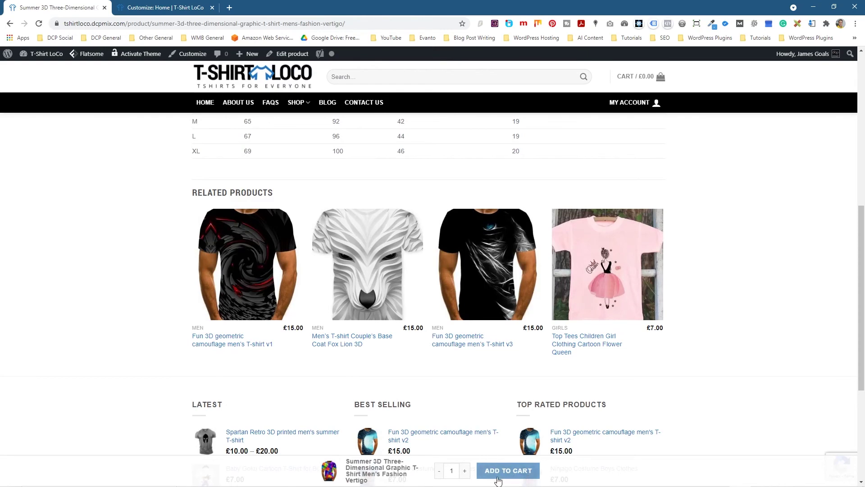
{"action": "scroll", "coordinate": [268, 355], "scroll_direction": "up", "scroll_amount": 8}
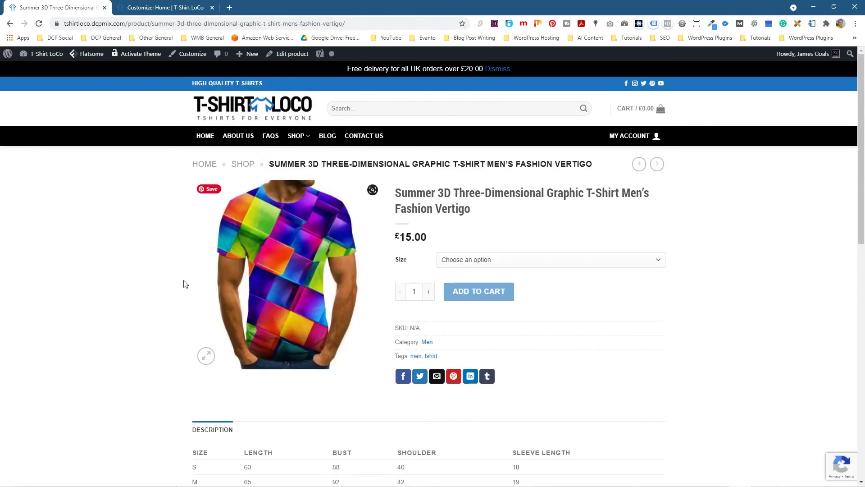
Close the Customizer and return to the Vertigo T-shirt product page
{"action": "left_click", "coordinate": [149, 7]}
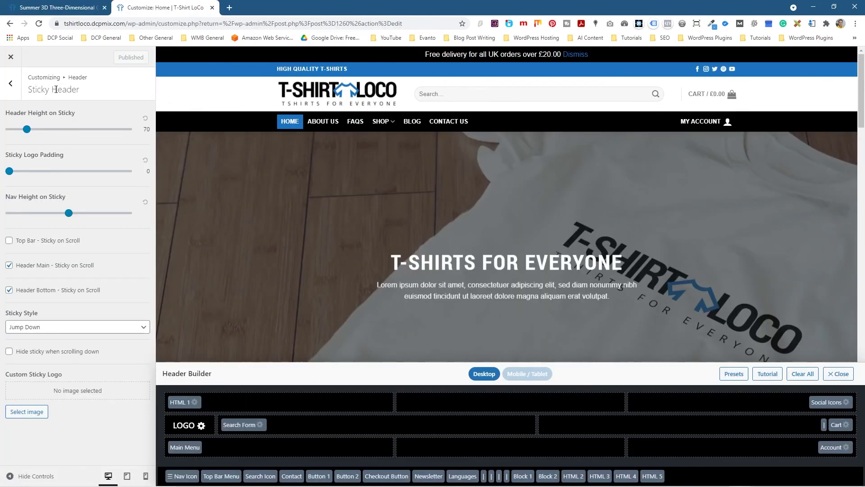
{"action": "left_click", "coordinate": [10, 58]}
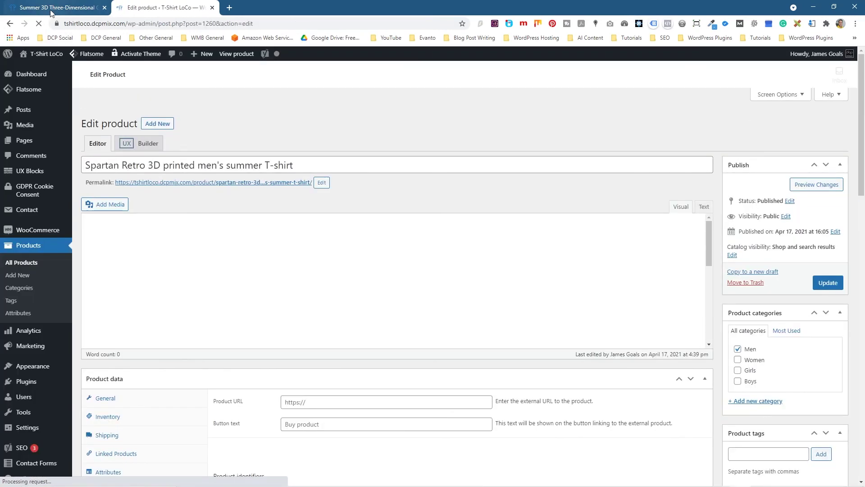
{"action": "left_click", "coordinate": [51, 10]}
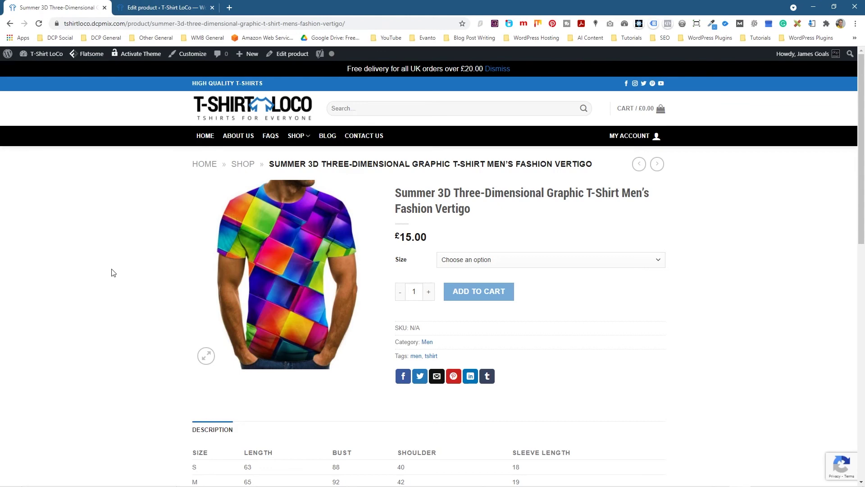
{"action": "scroll", "coordinate": [113, 284], "scroll_direction": "down", "scroll_amount": 7}
{"action": "scroll", "coordinate": [114, 284], "scroll_direction": "up", "scroll_amount": 7}
{"action": "scroll", "coordinate": [113, 284], "scroll_direction": "down", "scroll_amount": 8}
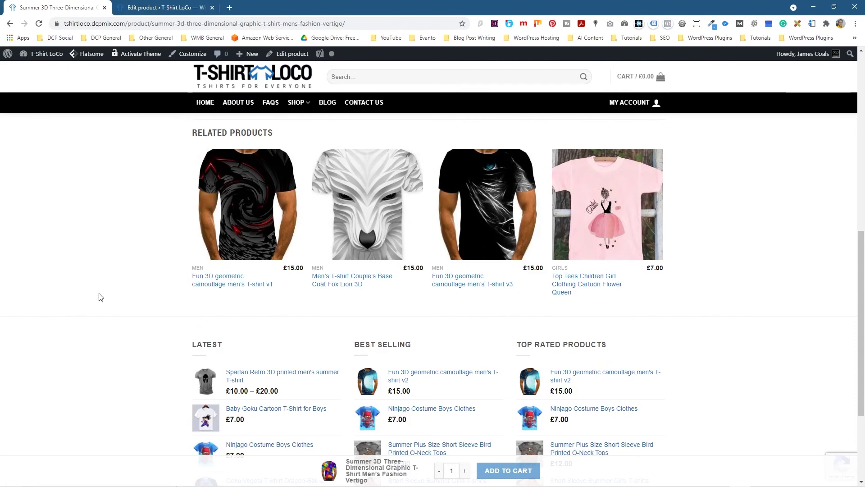
{"action": "scroll", "coordinate": [99, 296], "scroll_direction": "up", "scroll_amount": 8}
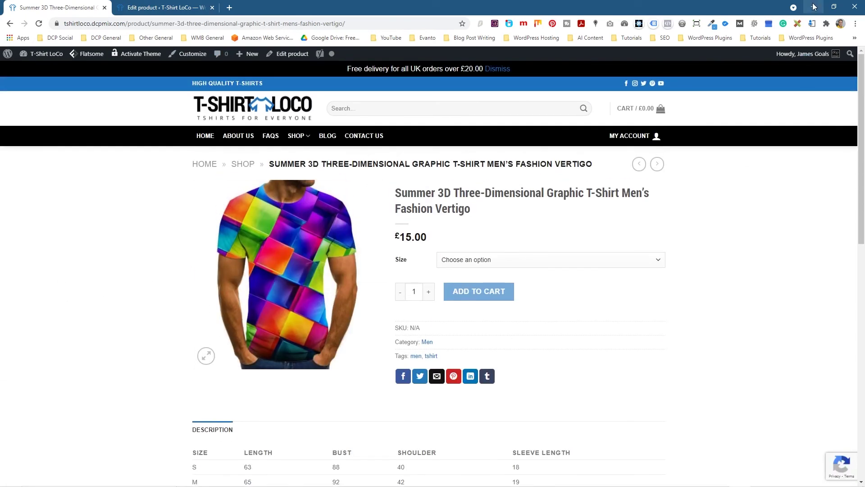